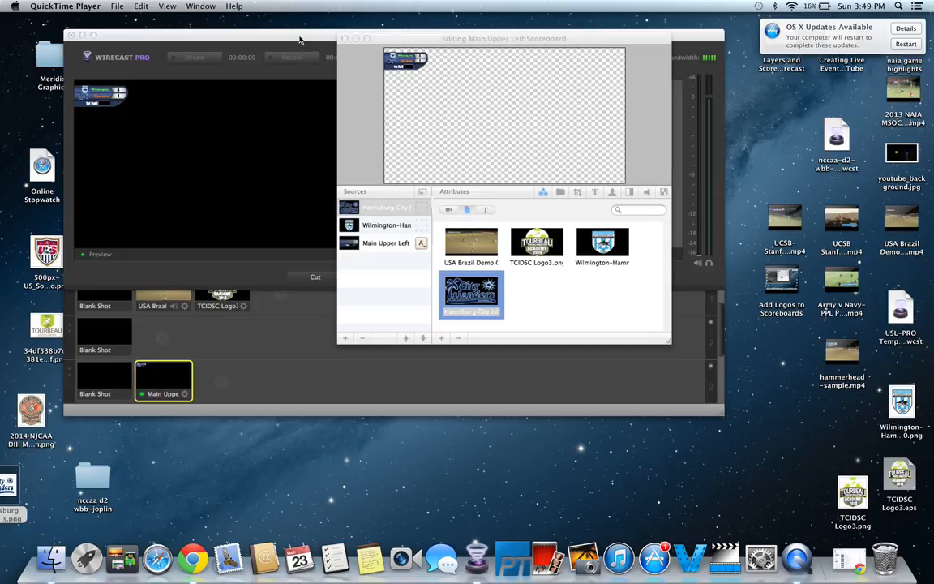
Step: Shrink the Wirecast window and move it left, and move the Online Stopwatch desktop shortcut to the right side
left_click(72, 414)
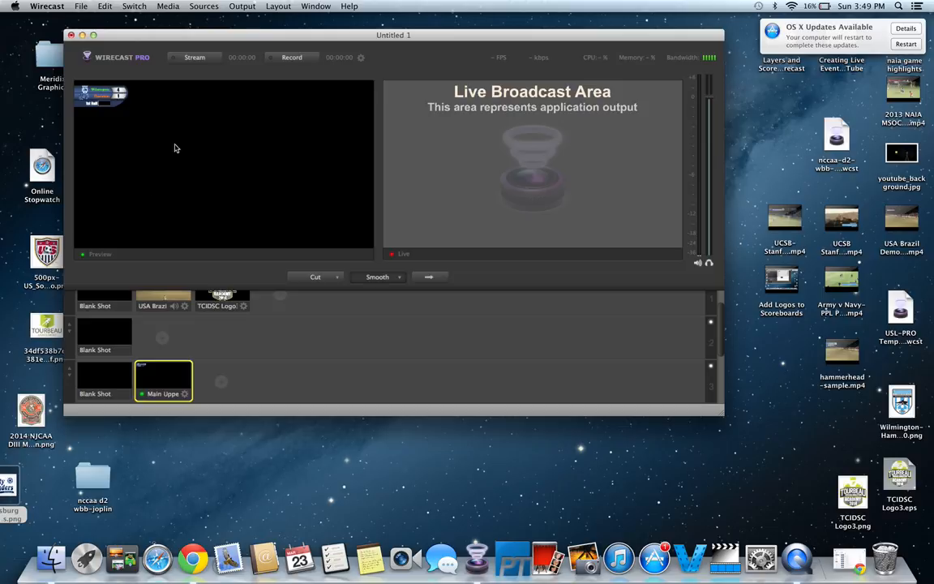
left_click_drag(725, 415, 565, 446)
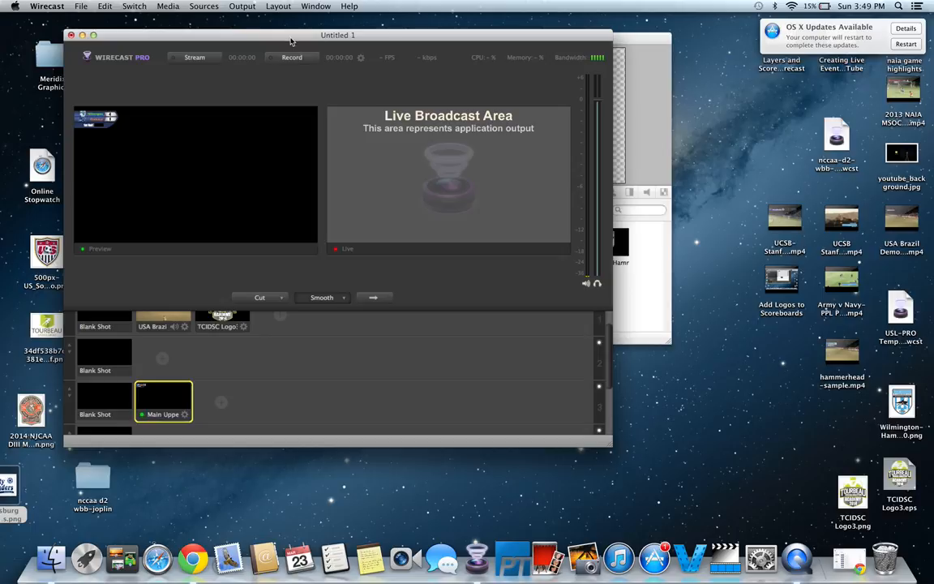
left_click_drag(287, 38, 263, 38)
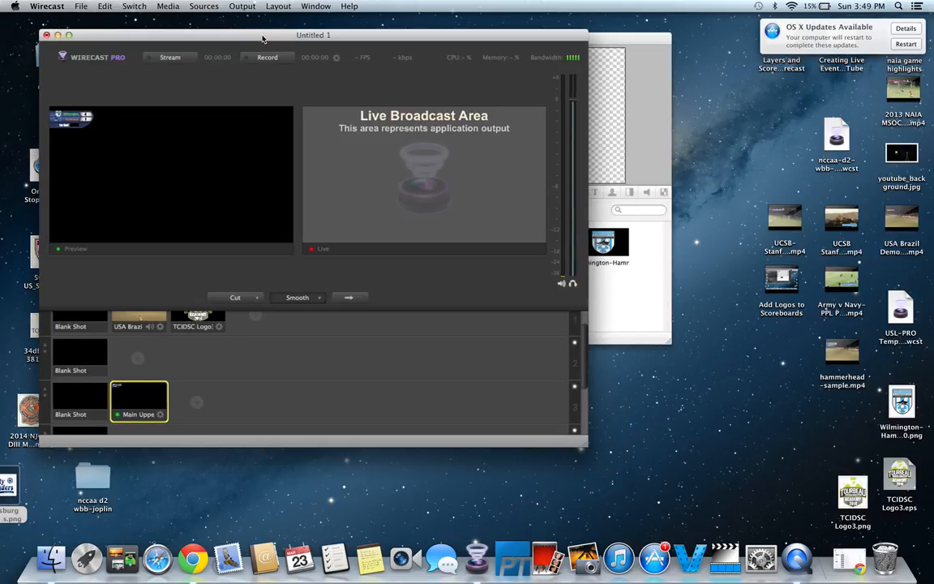
left_click_drag(32, 167, 761, 125)
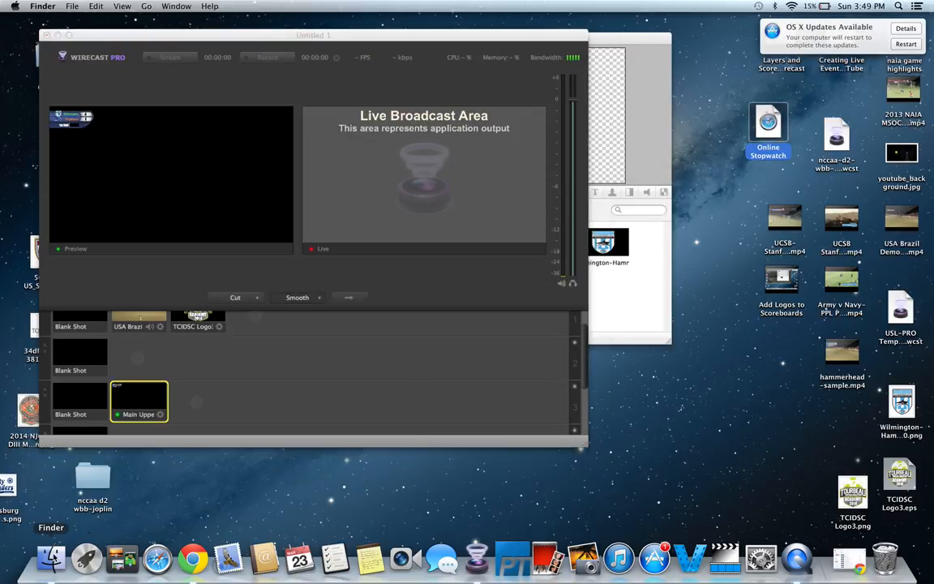
Step: Locate Desktop Presenter in Finder by searching for desktop, add it to the Dock, and close the Finder window
left_click(51, 560)
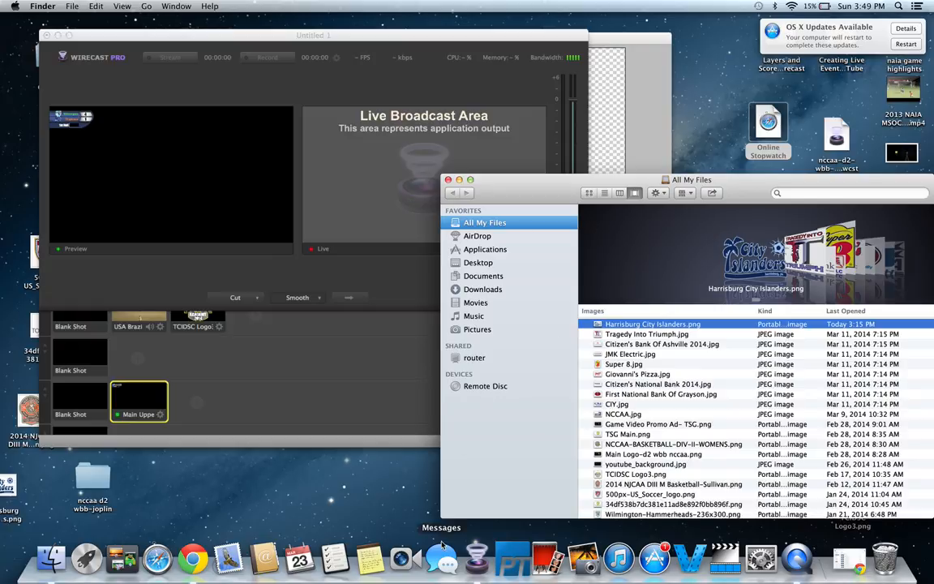
left_click(500, 277)
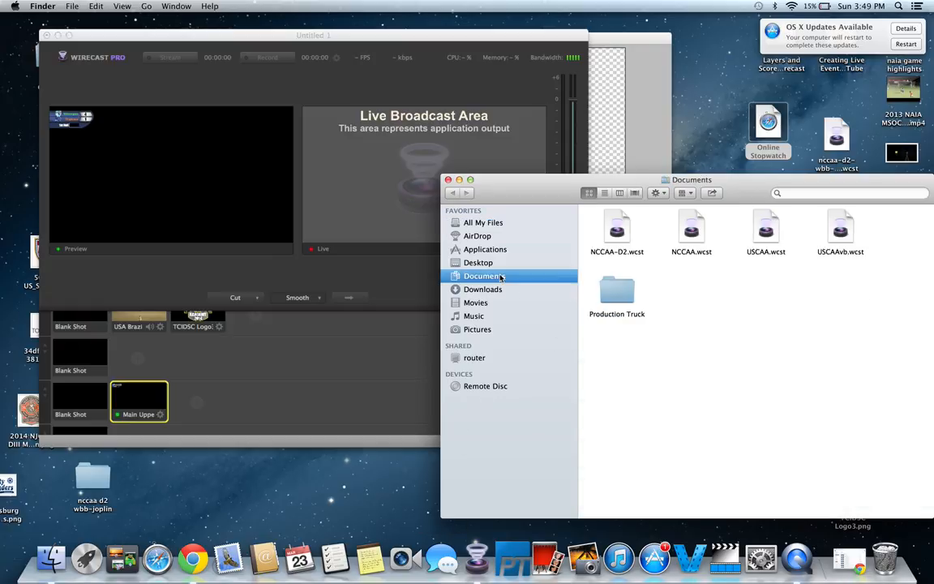
left_click(500, 250)
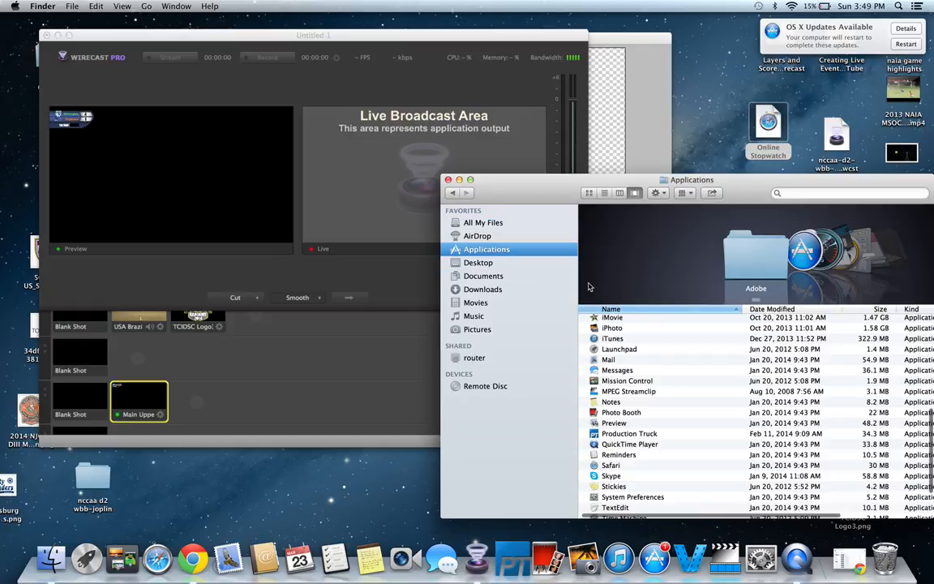
scroll(695, 454, "down", 4)
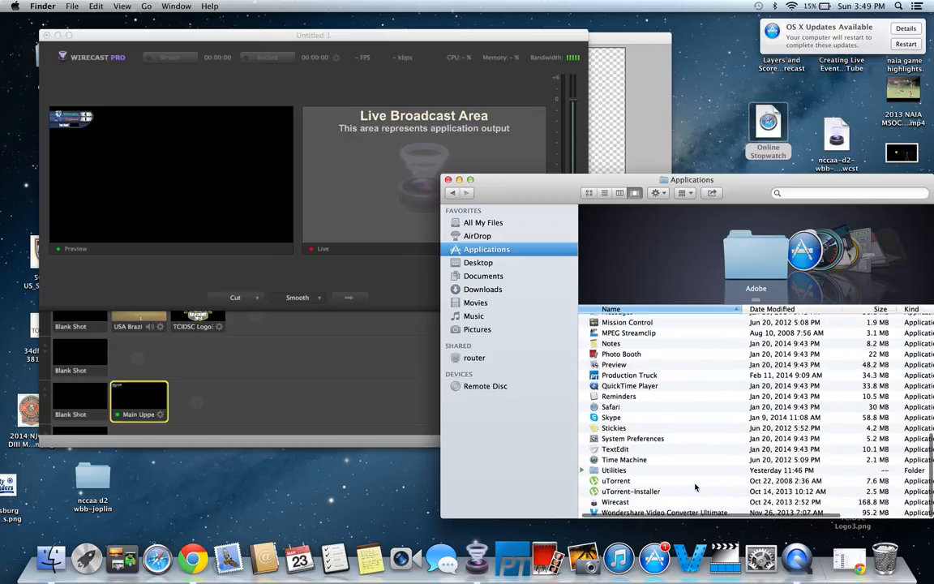
scroll(695, 486, "up", 5)
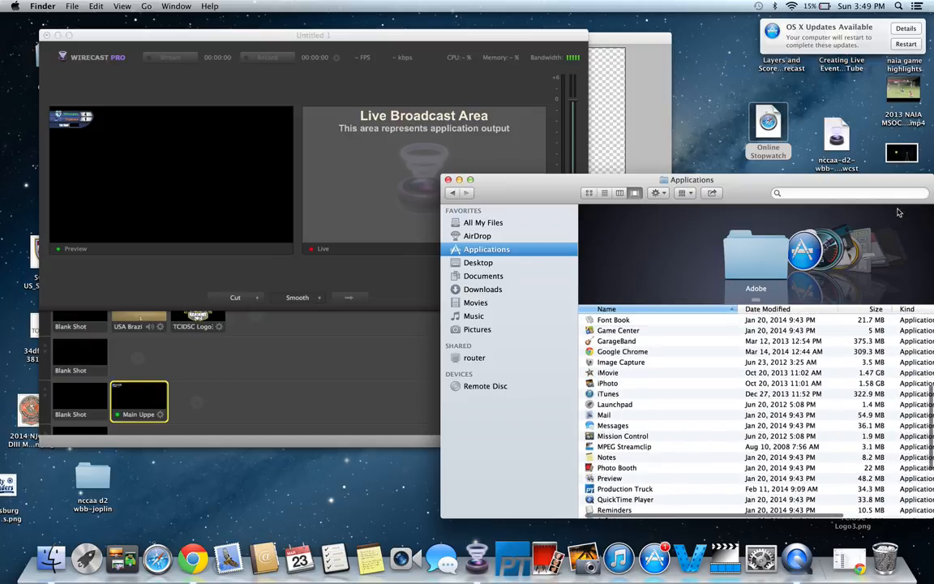
left_click(885, 193)
type("ds")
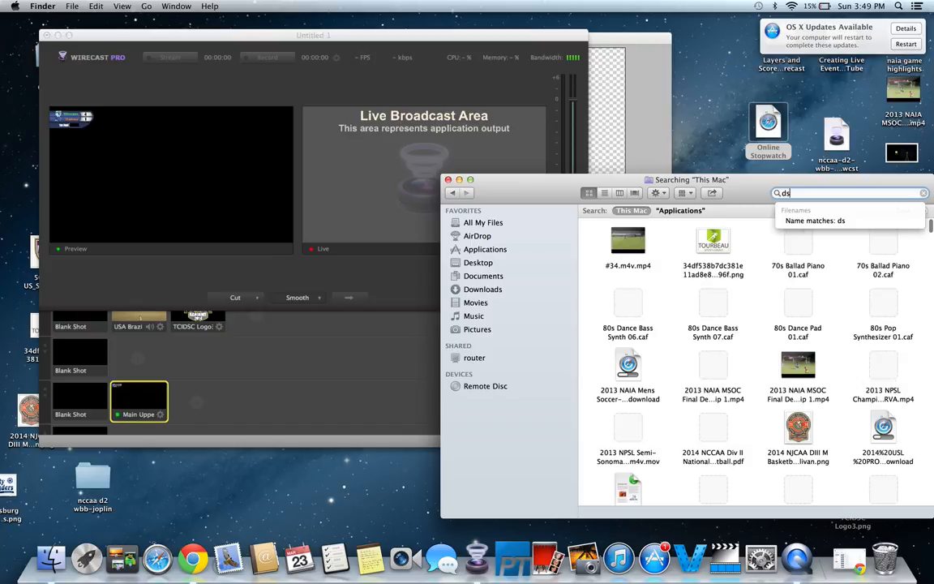
key("BackSpace")
type("esktop")
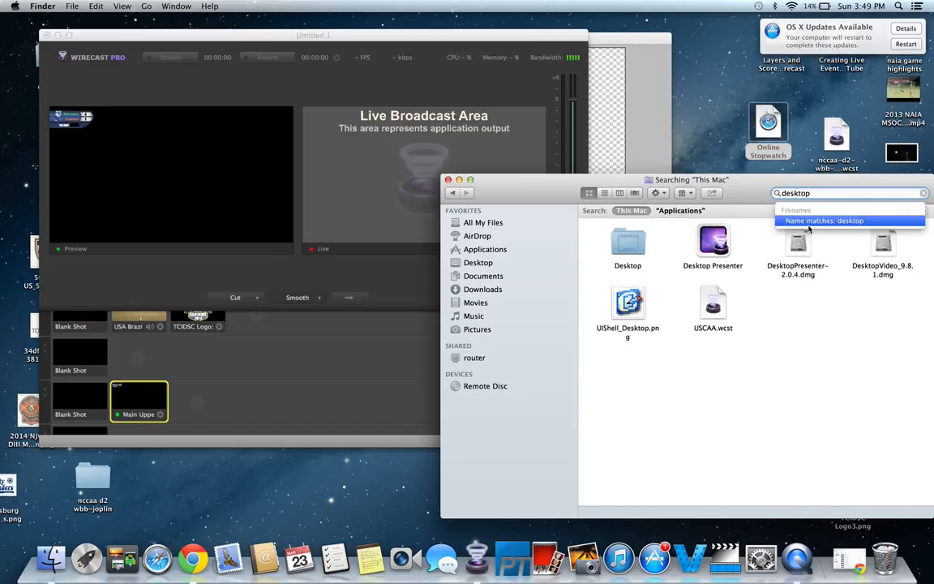
left_click_drag(717, 235, 456, 560)
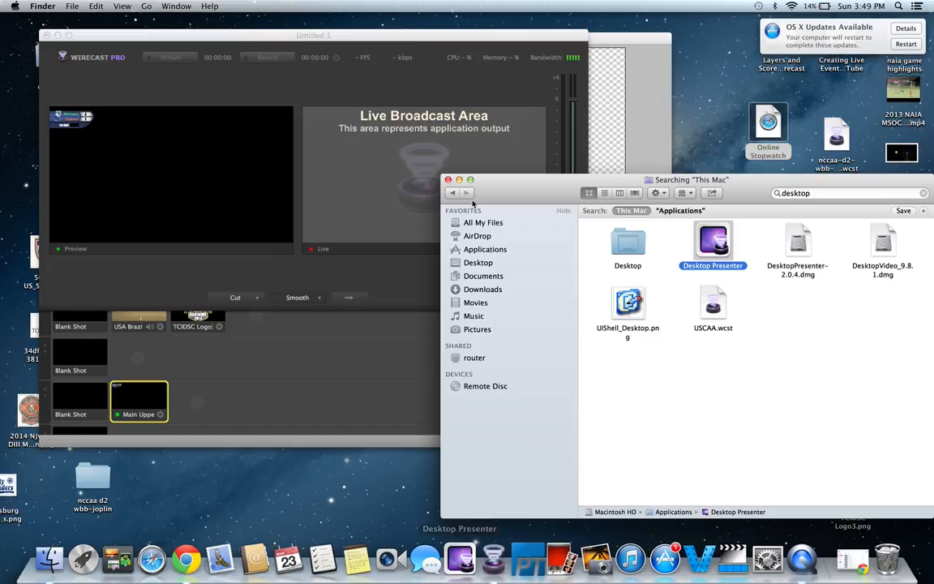
left_click(448, 179)
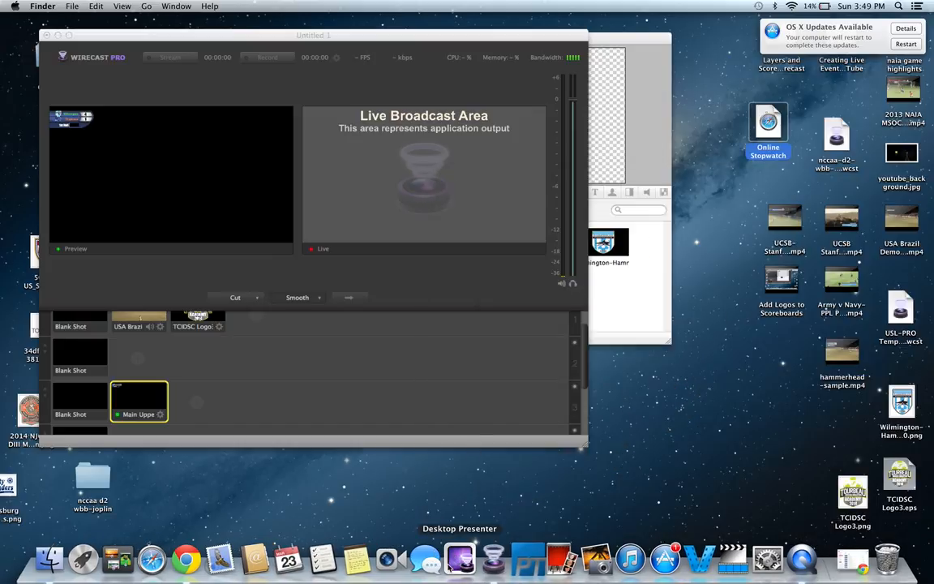
Step: Launch Desktop Presenter from the Dock, confirm opening it, and move its window to the top-right corner
left_click(460, 558)
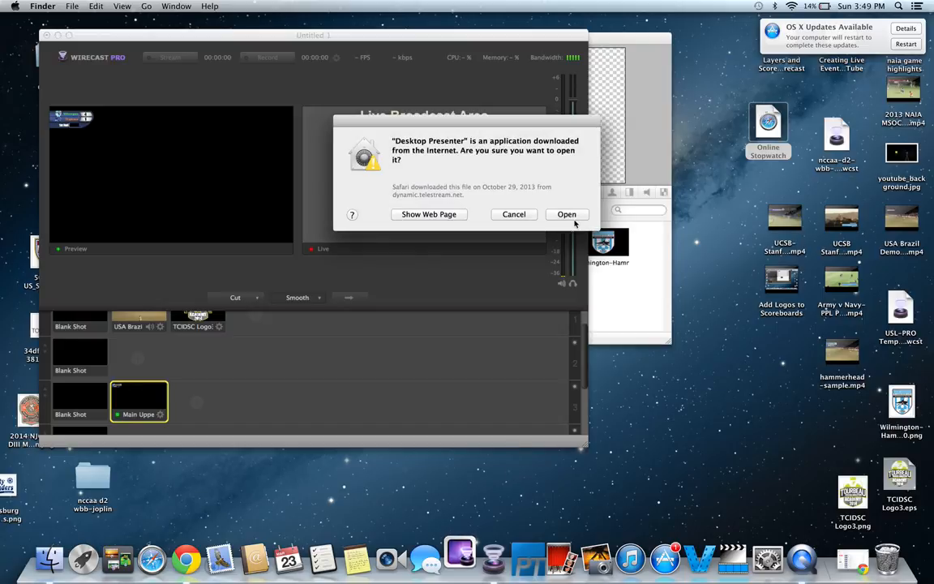
left_click(575, 218)
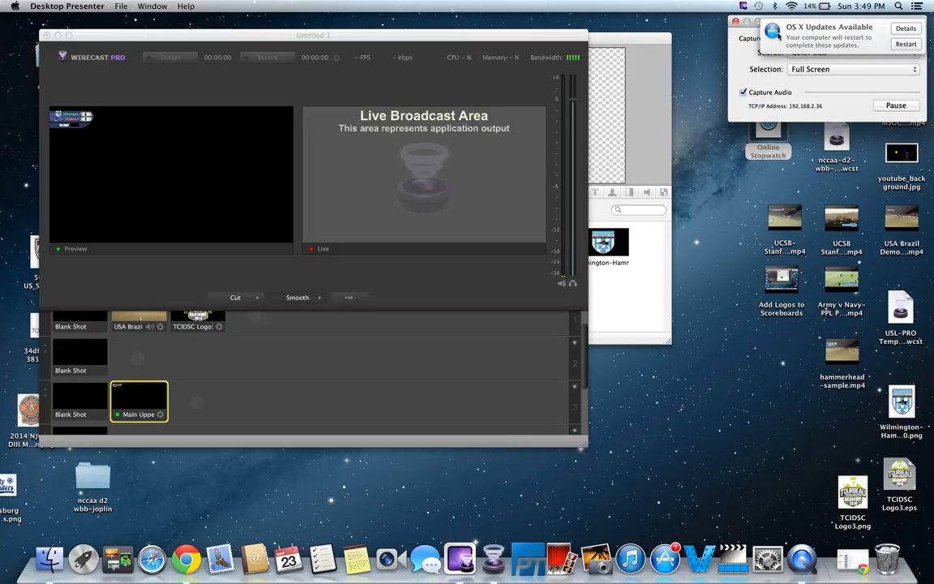
left_click_drag(792, 34, 921, 52)
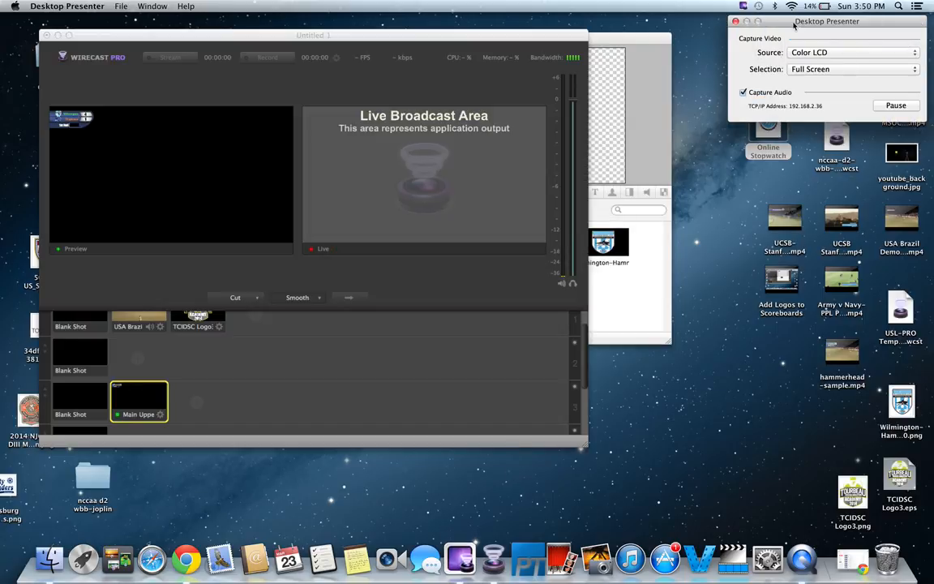
Step: Open the Online Stopwatch website from its desktop shortcut and choose the Stop Watch mode
double_click(769, 141)
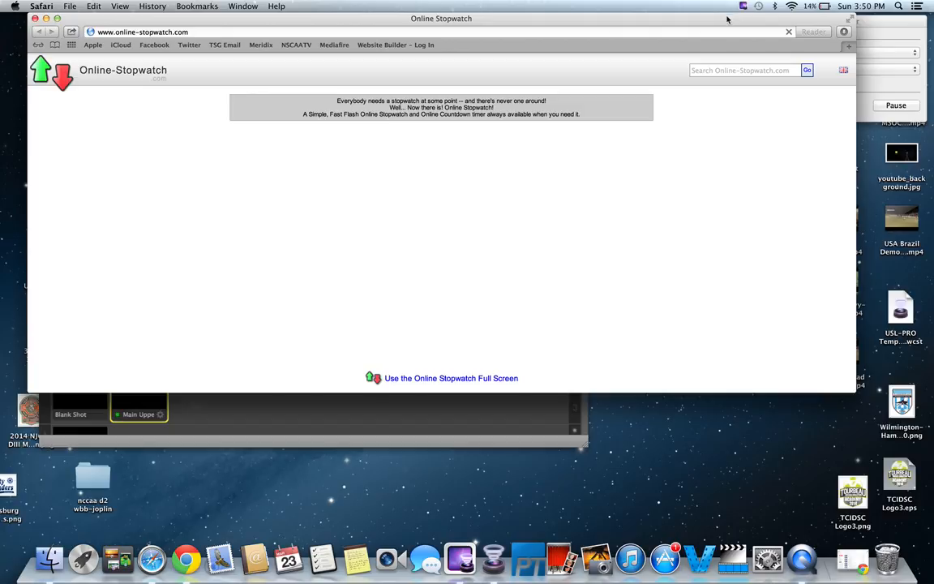
left_click_drag(725, 25, 745, 66)
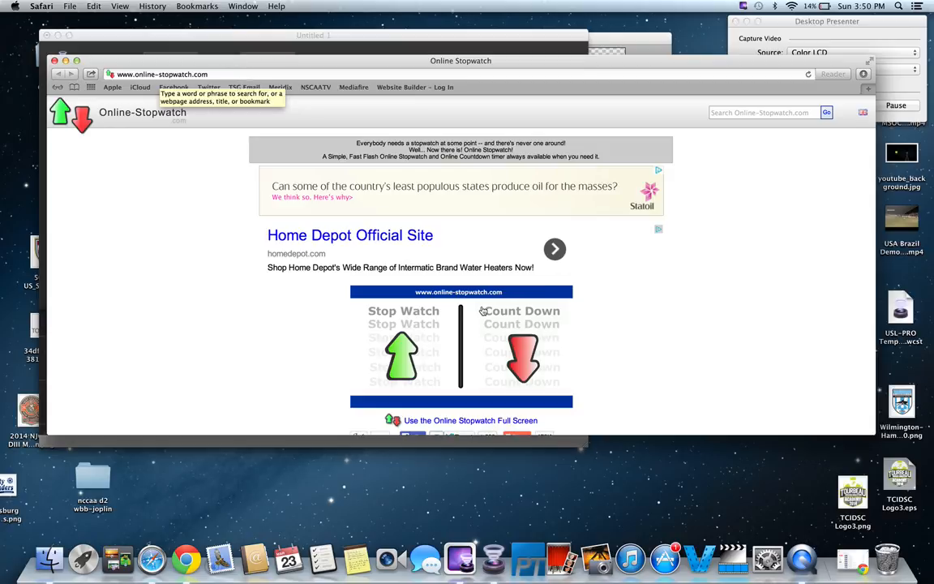
scroll(648, 354, "down", 2)
scroll(647, 354, "down", 1)
scroll(648, 354, "up", 3)
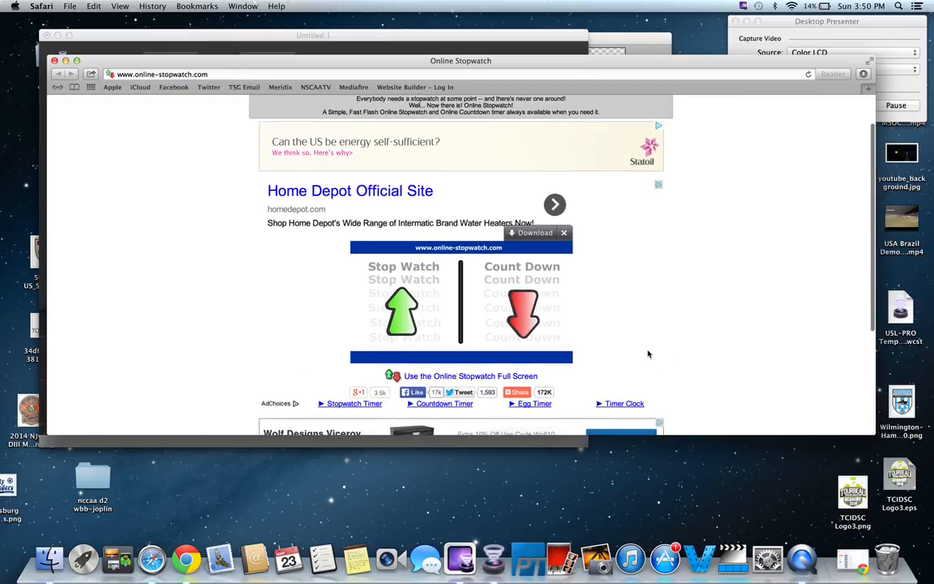
left_click(401, 318)
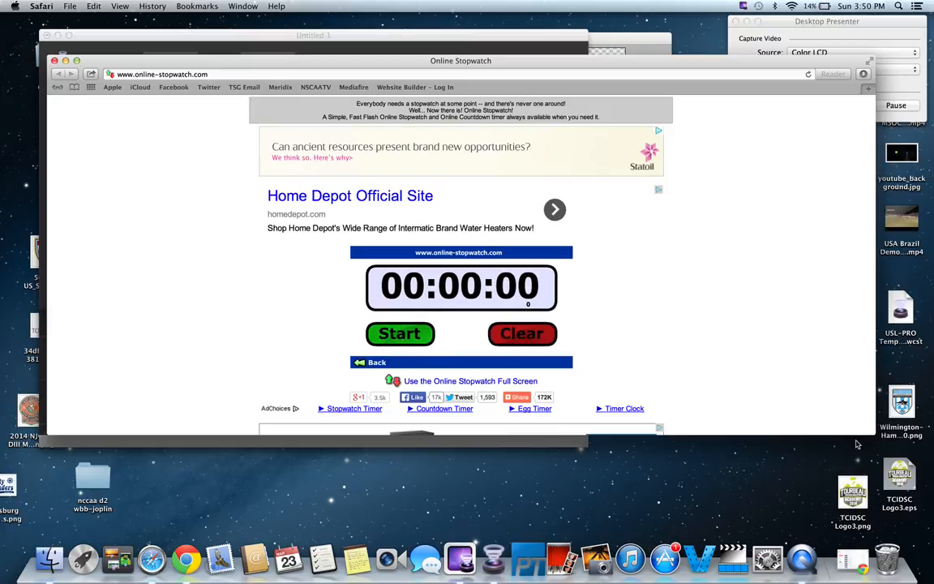
Step: Shrink the Online Stopwatch browser window to show just the timer and place it at the right side of the screen
left_click_drag(873, 434, 260, 297)
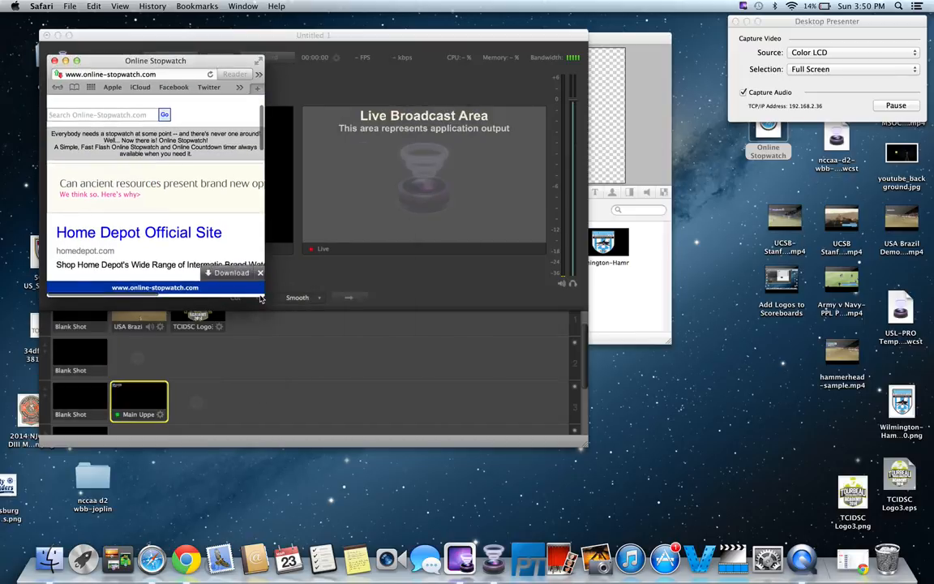
scroll(227, 209, "up", 3)
scroll(227, 208, "down", 5)
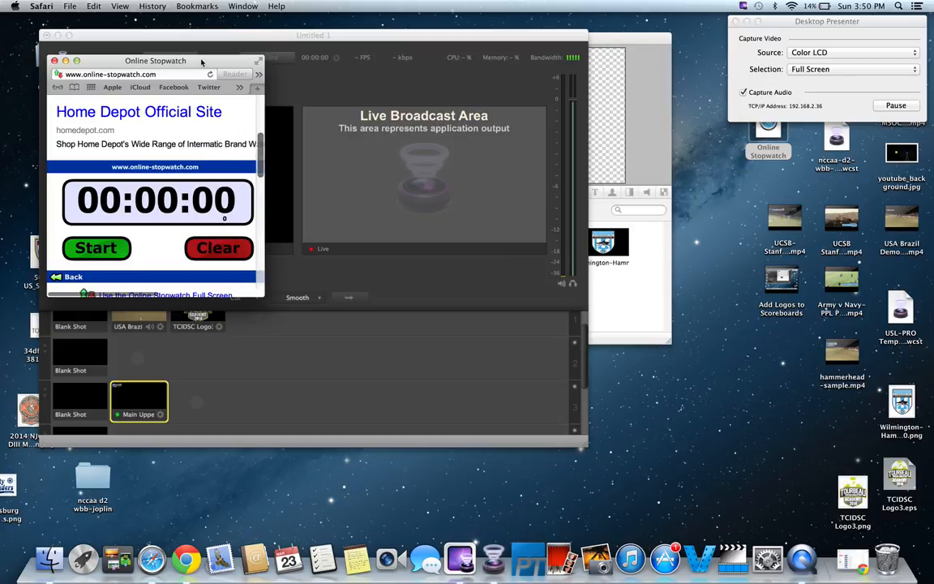
left_click_drag(202, 61, 850, 146)
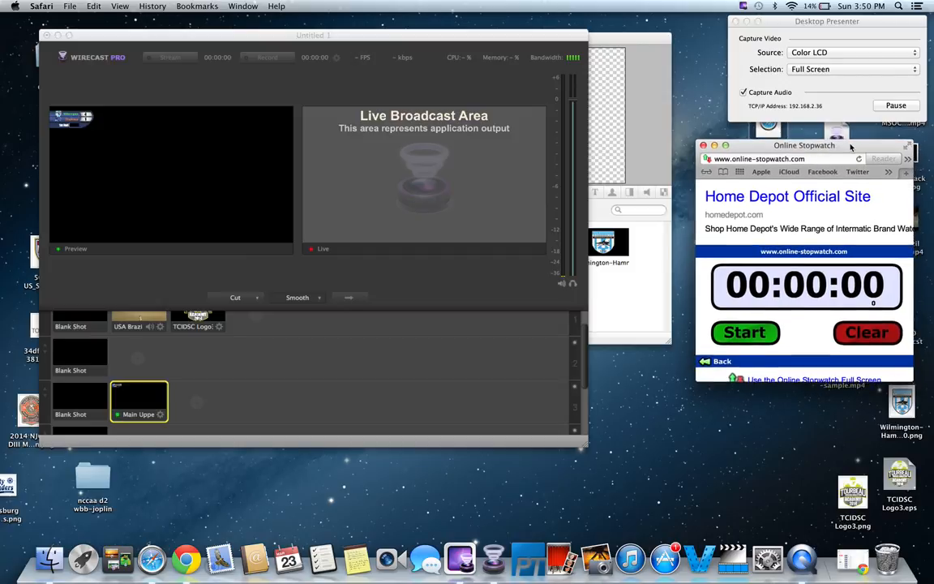
Step: Set Desktop Presenter's capture source to Window with Safari as the application
left_click(795, 27)
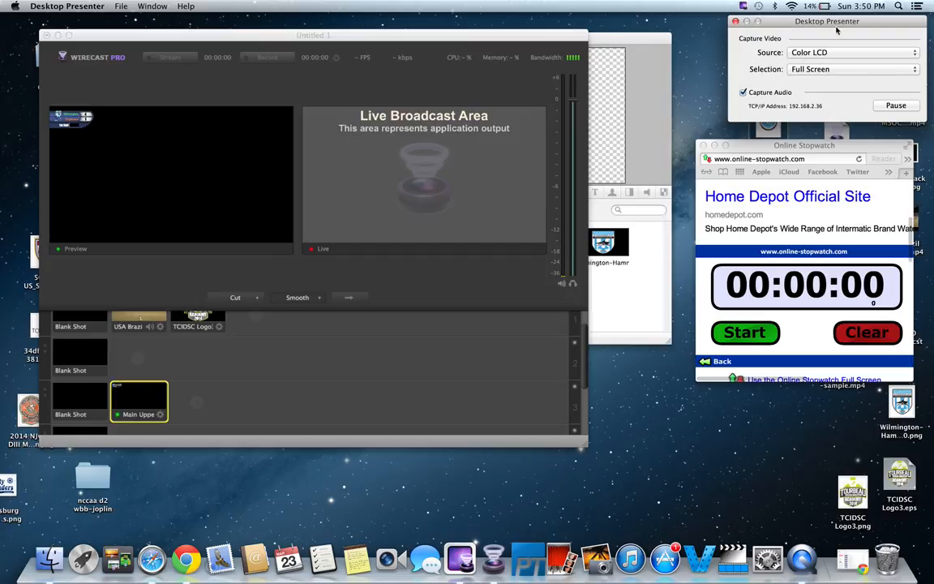
left_click(804, 53)
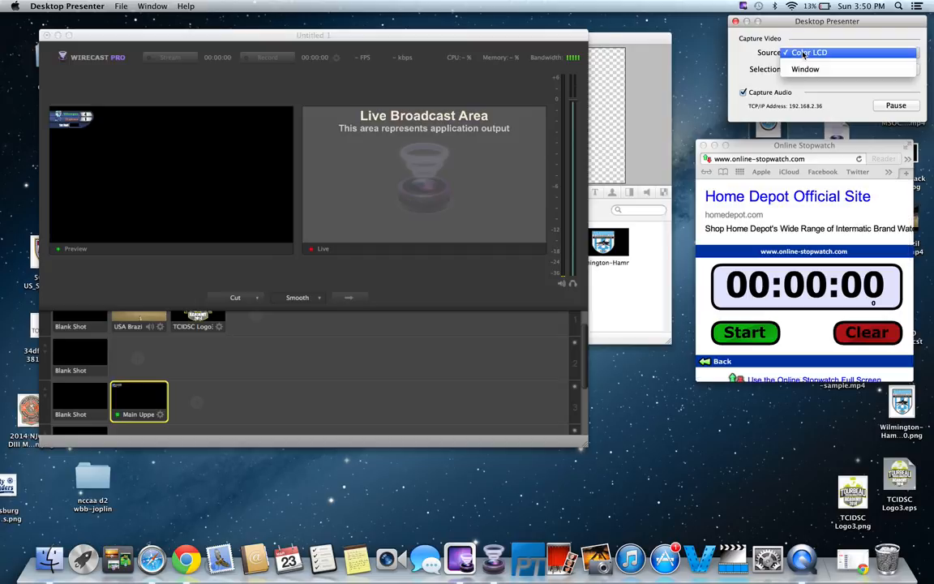
left_click(812, 69)
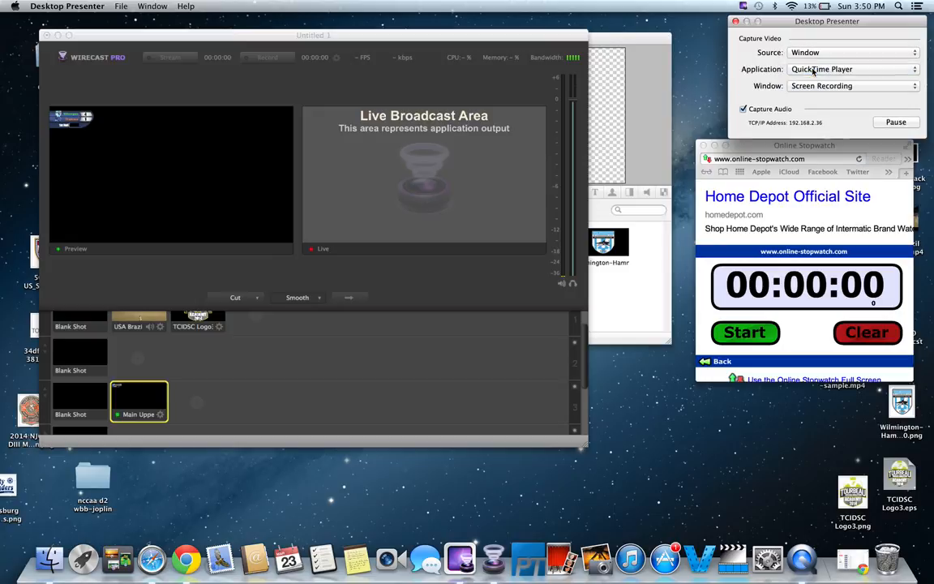
left_click(813, 70)
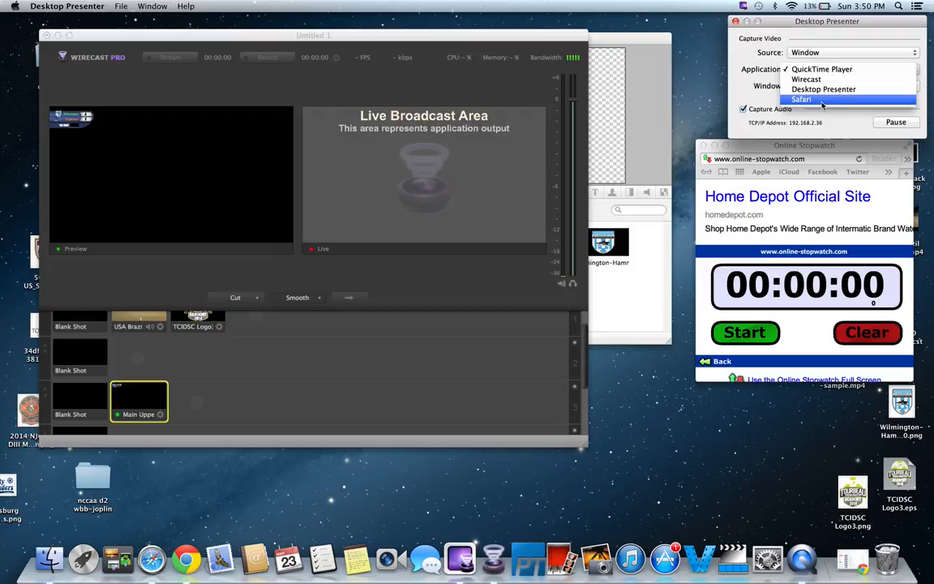
left_click(820, 101)
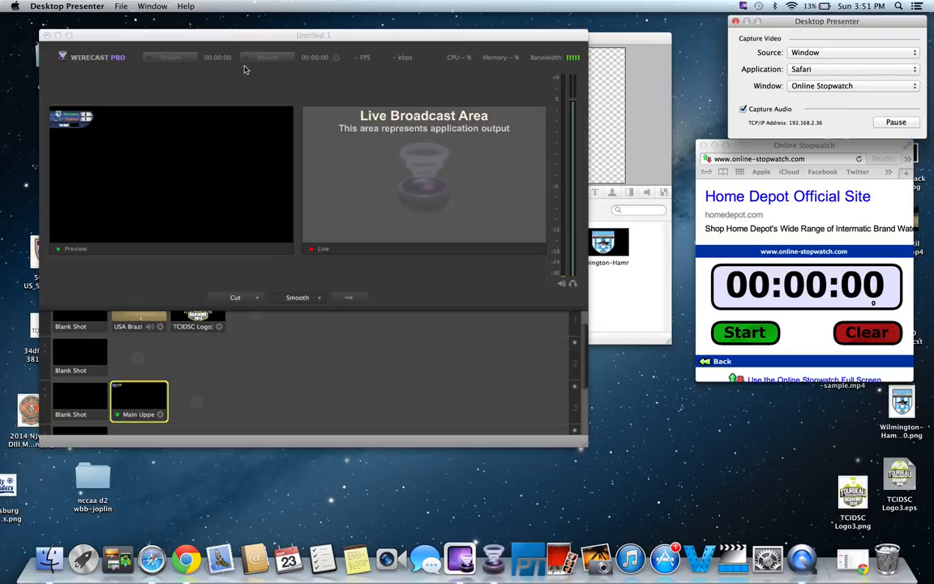
Step: Bring the Editing Main Upper Left Scoreboard window forward and add a new empty source layer
left_click_drag(225, 38, 224, 54)
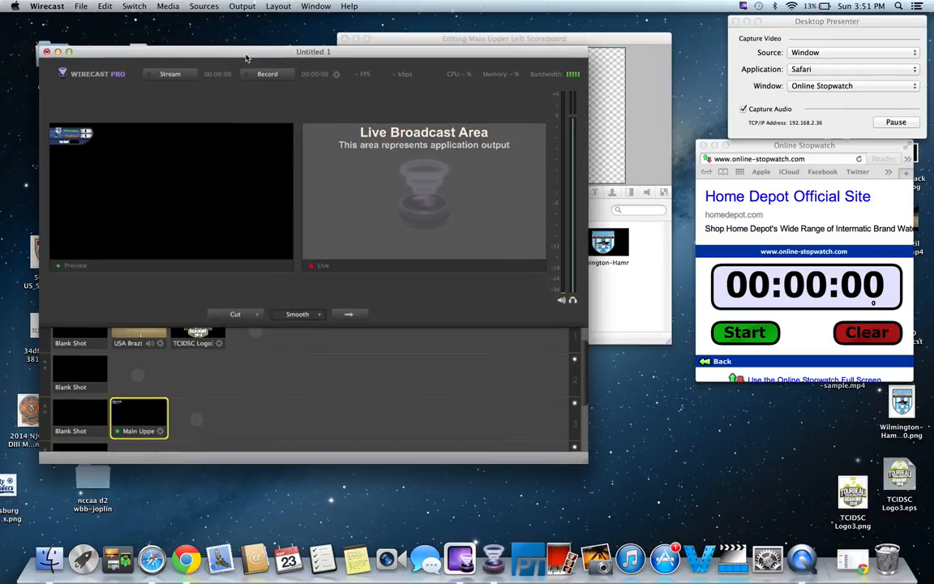
left_click(440, 40)
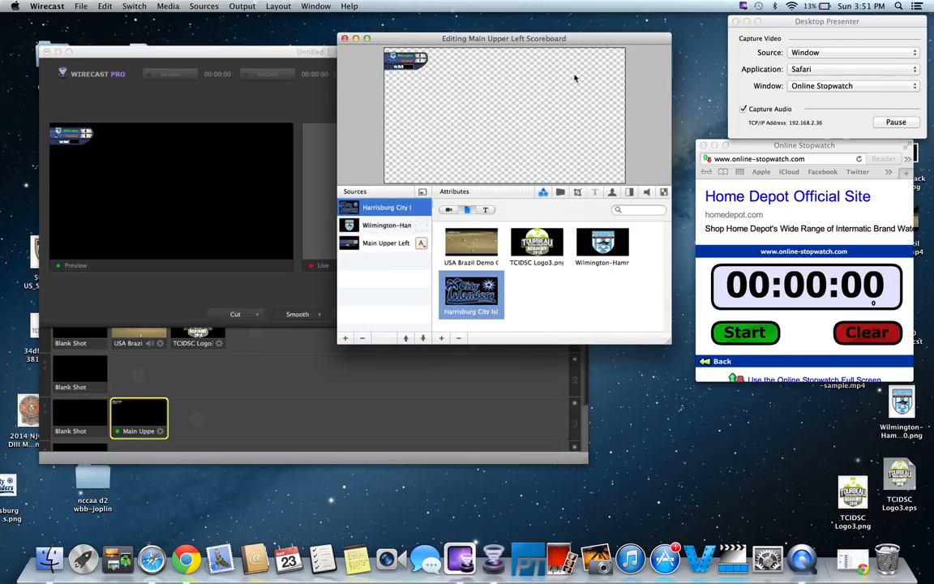
left_click(344, 338)
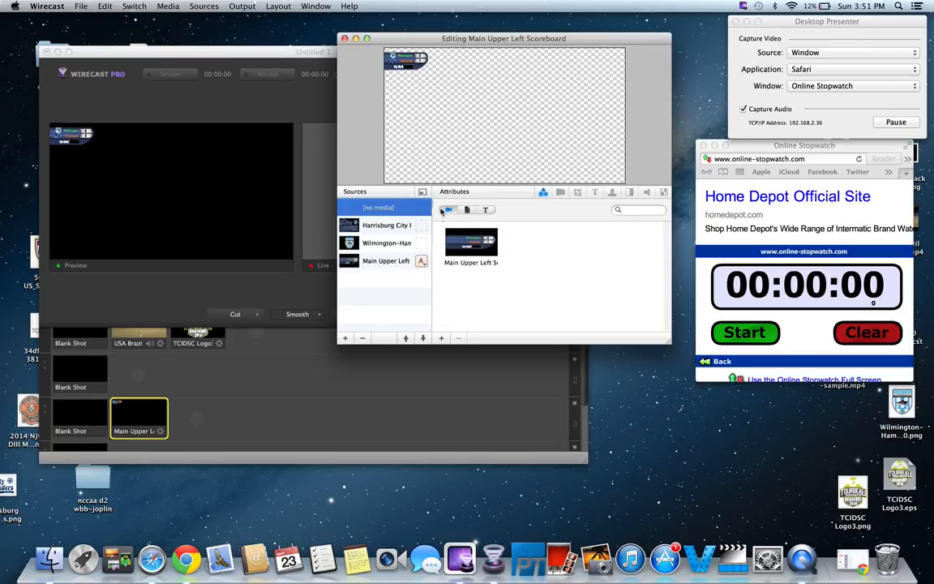
Step: Add a New Local Desktop Presenter Source as media for the new layer
left_click(468, 211)
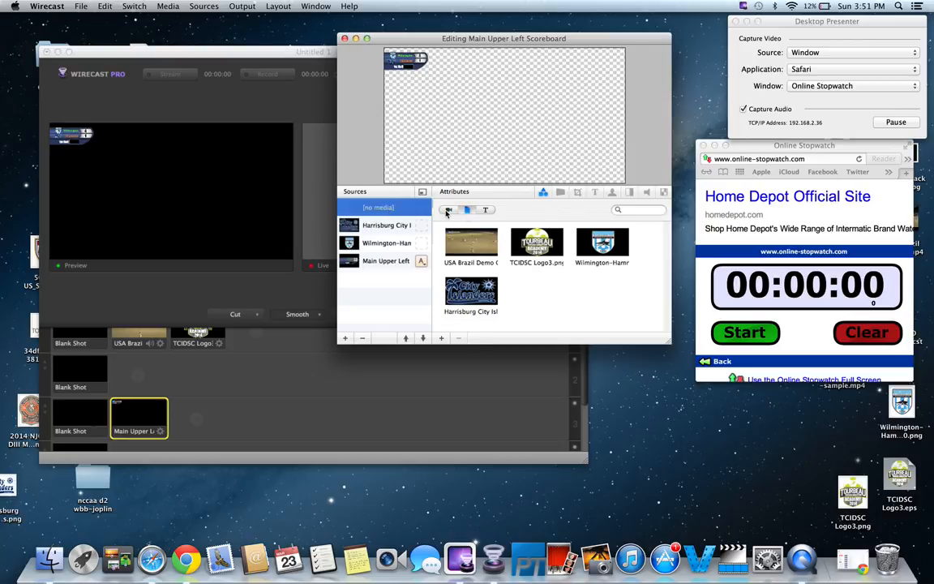
left_click(447, 211)
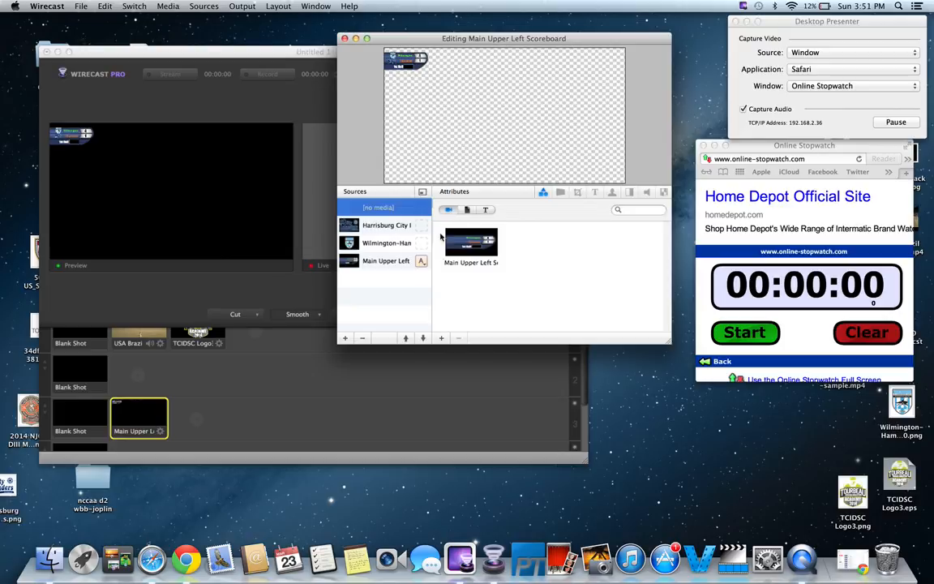
left_click(442, 338)
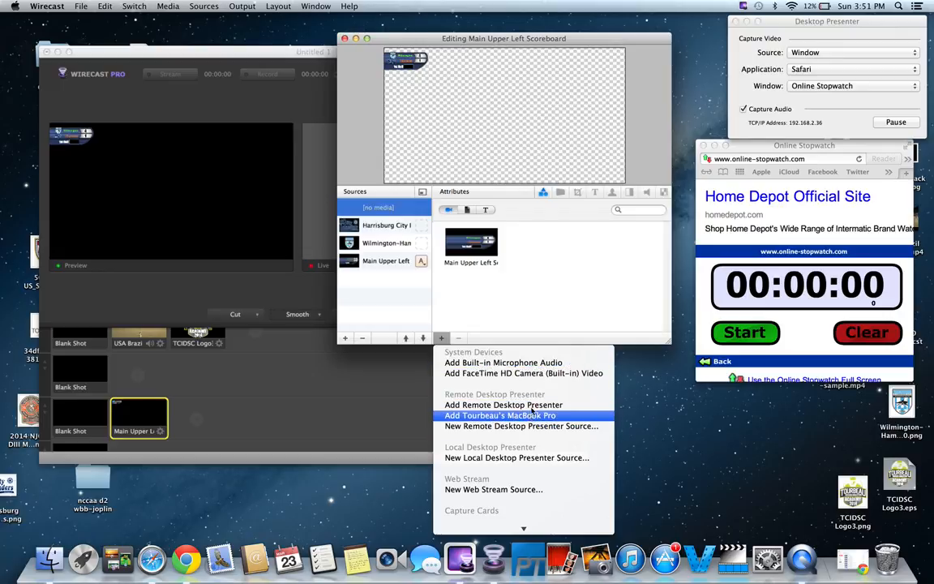
left_click(476, 459)
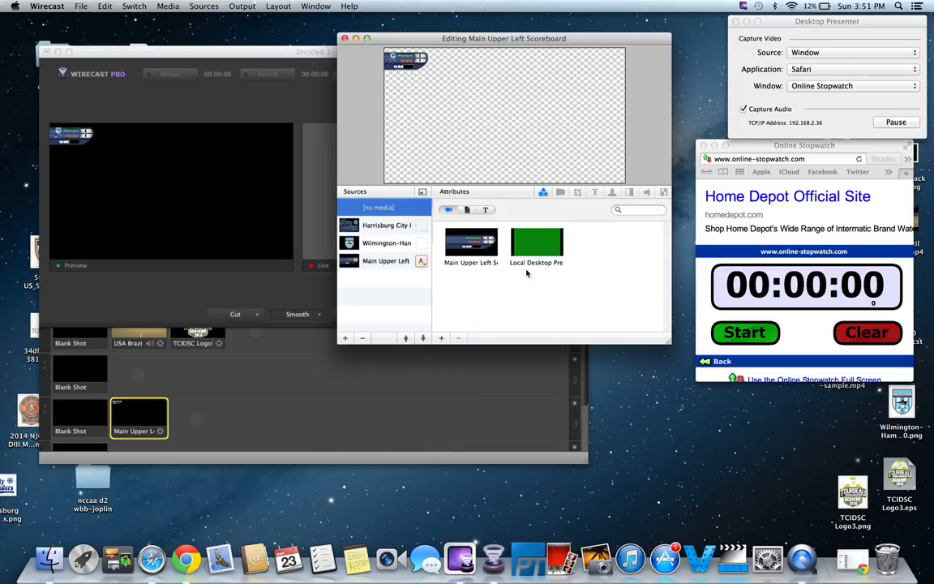
Step: Remove the Local Desktop Presenter media from the new layer, leaving the scoreboard graphic assigned
left_click(532, 248)
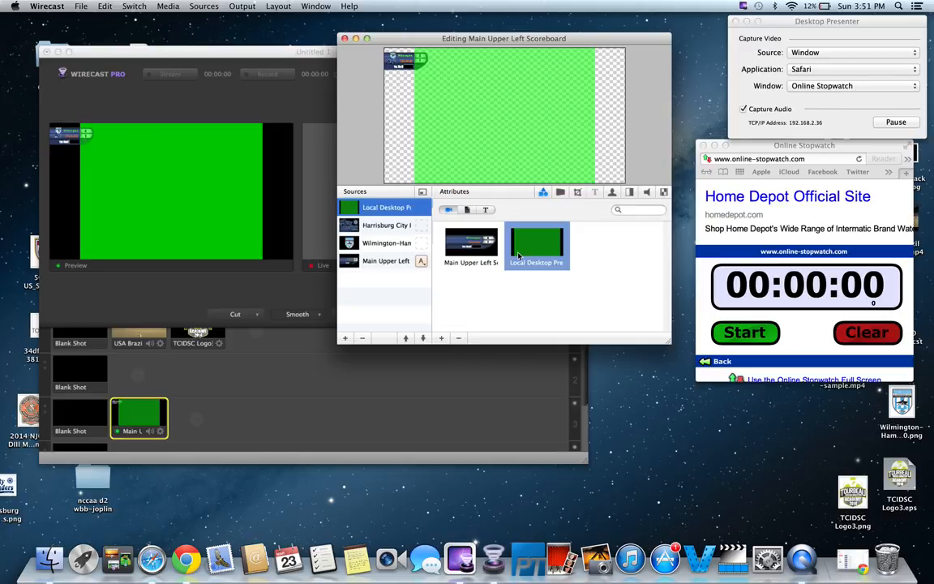
left_click(458, 337)
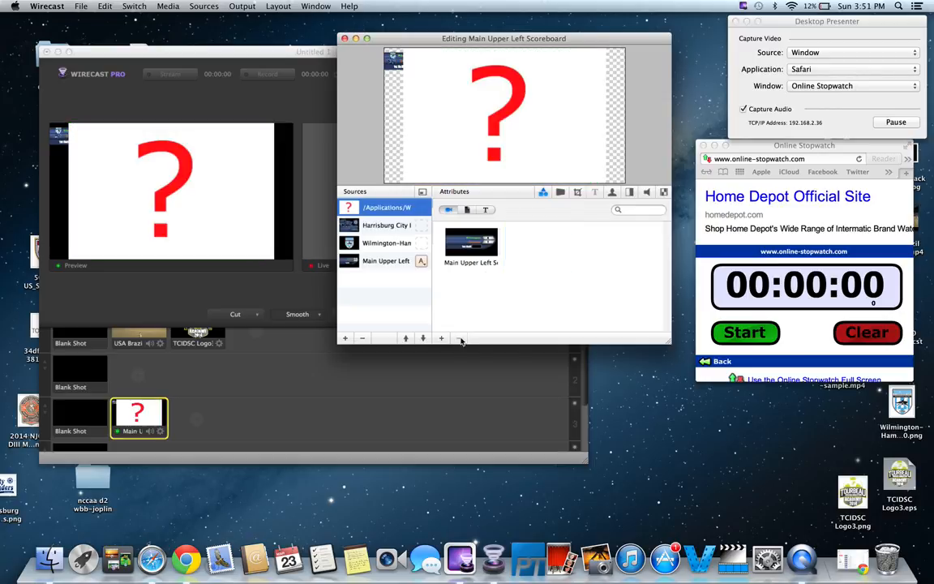
left_click(470, 243)
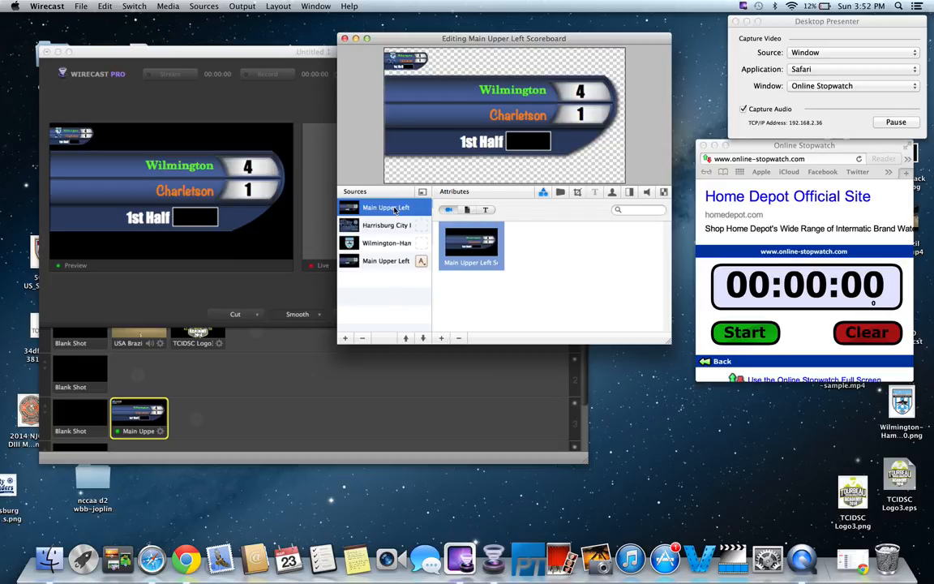
Step: Add the remote Desktop Presenter source for this MacBook Pro and assign it to the new layer
left_click(442, 338)
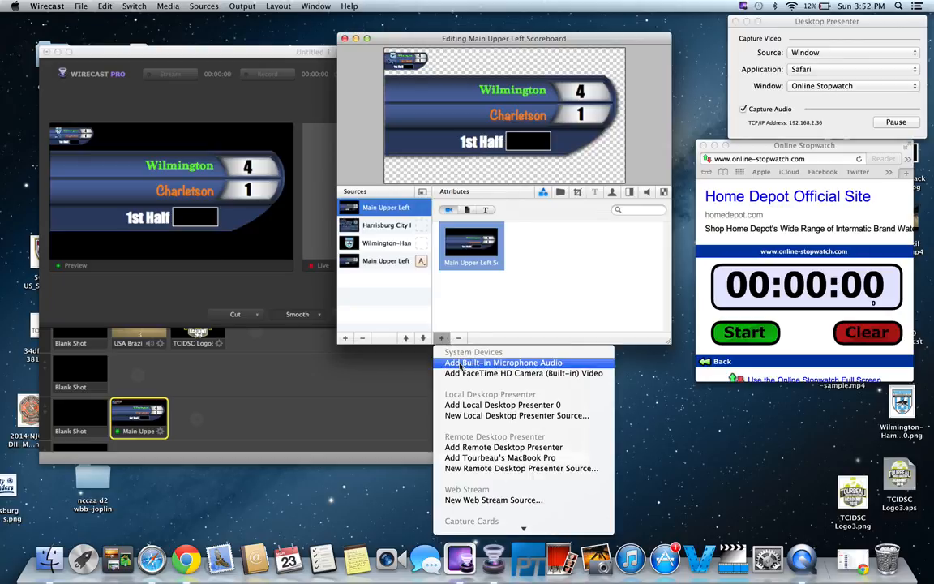
left_click(497, 459)
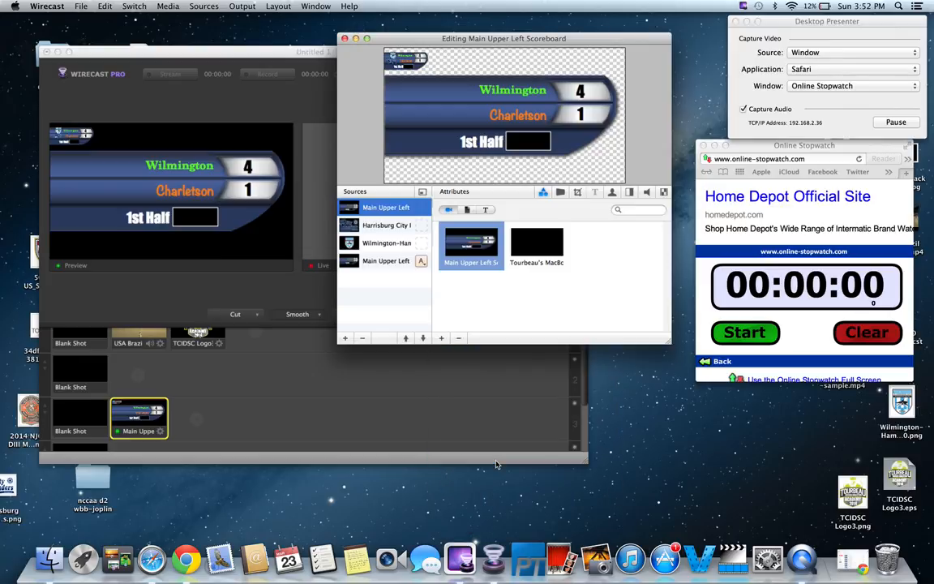
left_click(538, 242)
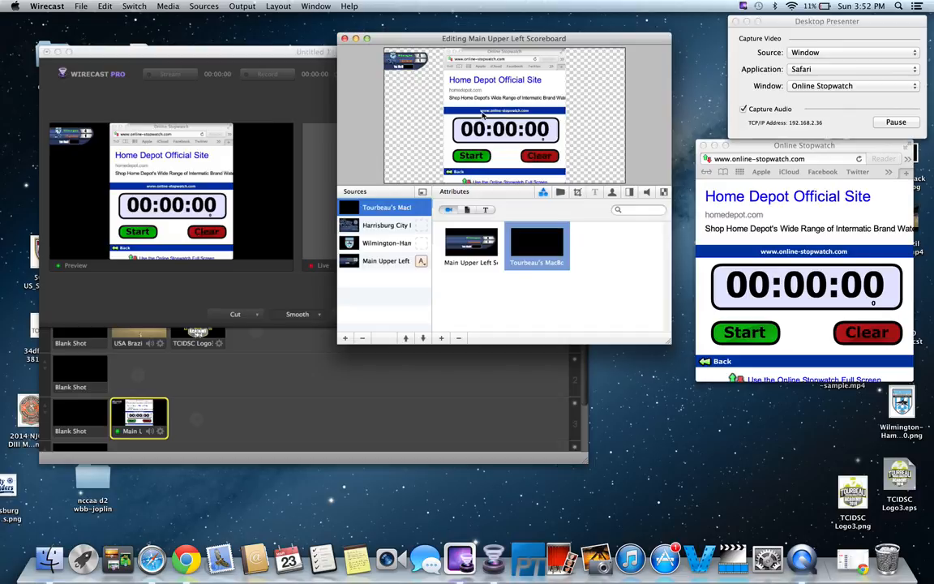
Step: Crop the stopwatch layer to Left 152, Right 50, Top 235 and Bottom 148 so only the digits remain
left_click(144, 96)
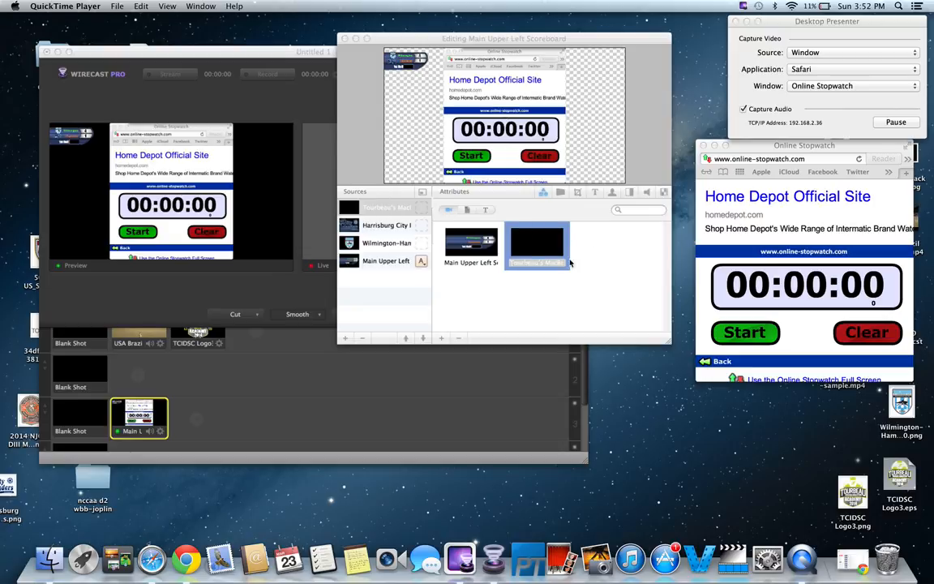
left_click(398, 205)
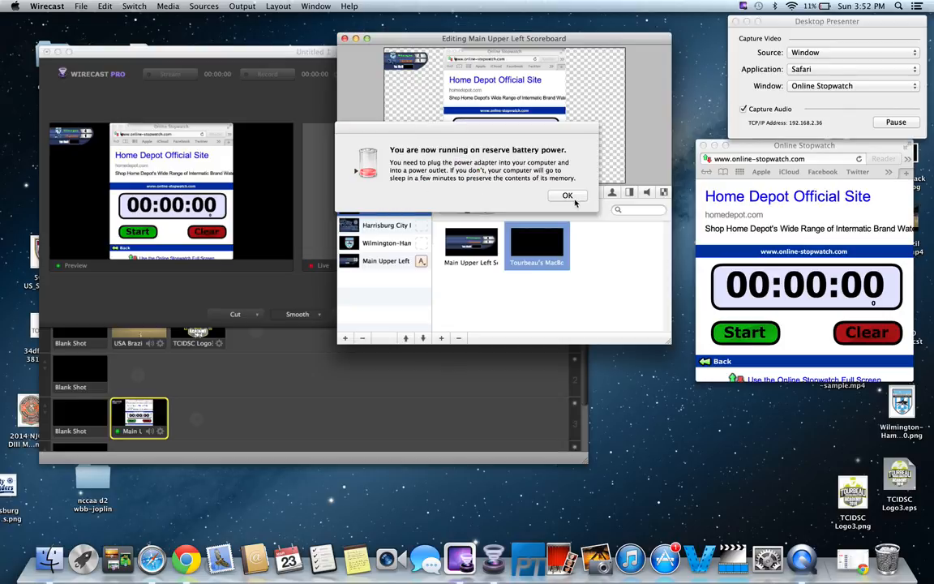
left_click(573, 199)
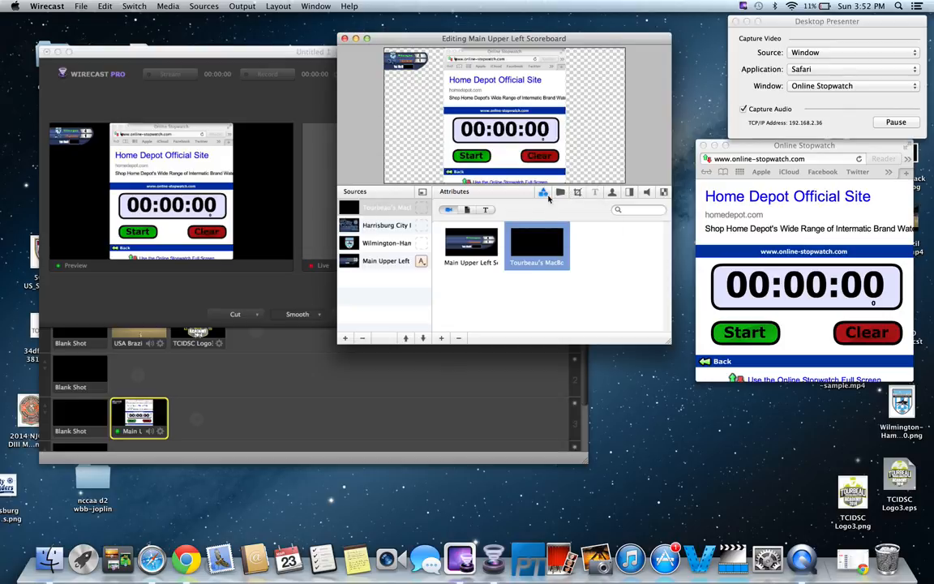
left_click(578, 193)
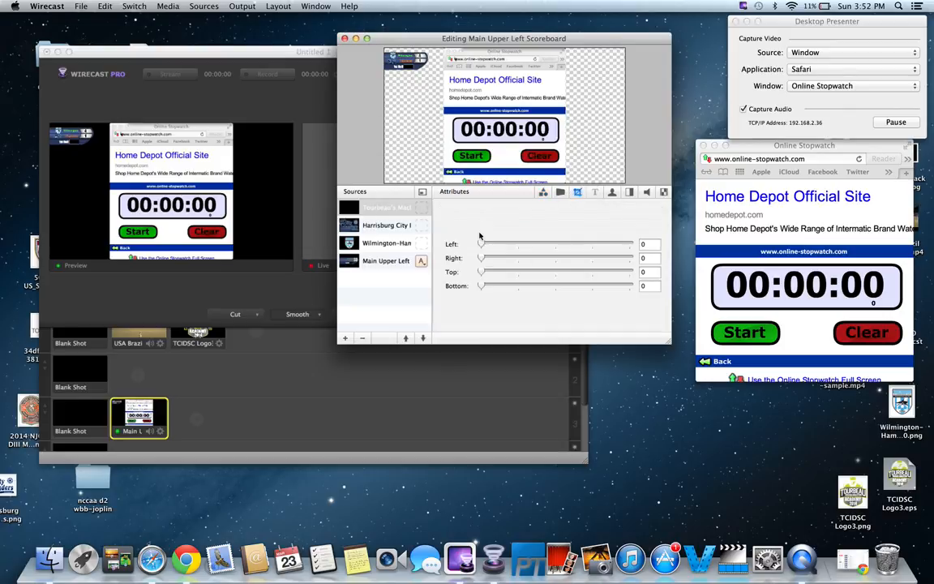
left_click_drag(481, 244, 539, 244)
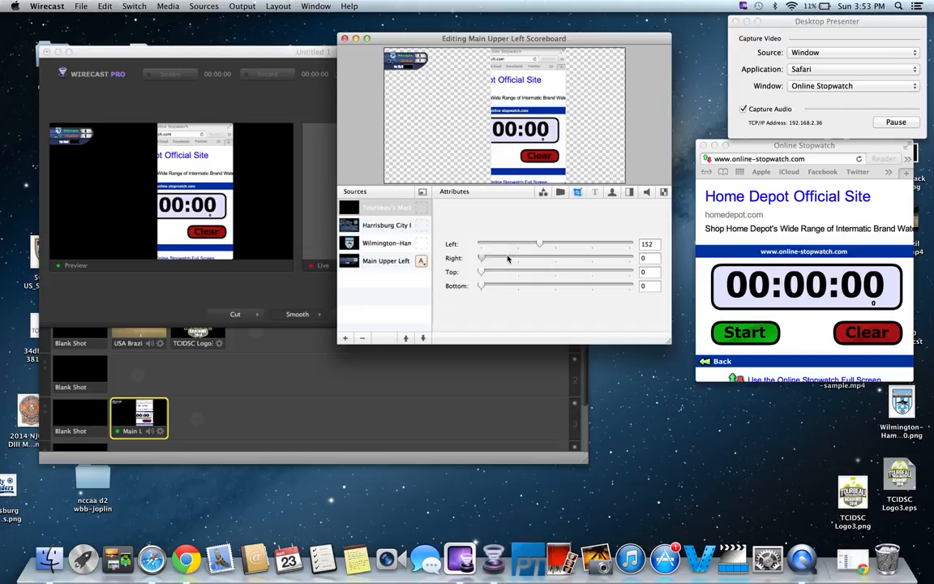
left_click_drag(481, 257, 561, 286)
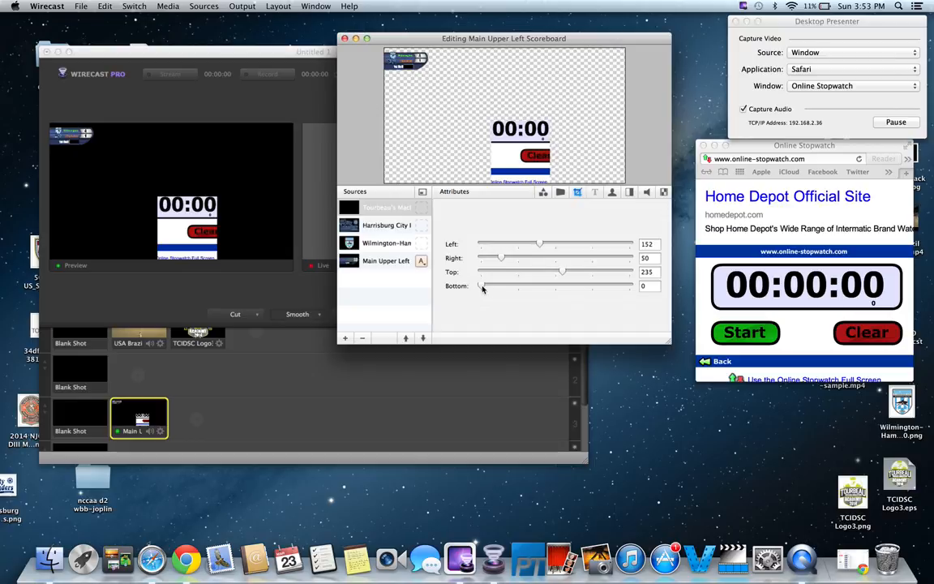
left_click_drag(482, 288, 533, 288)
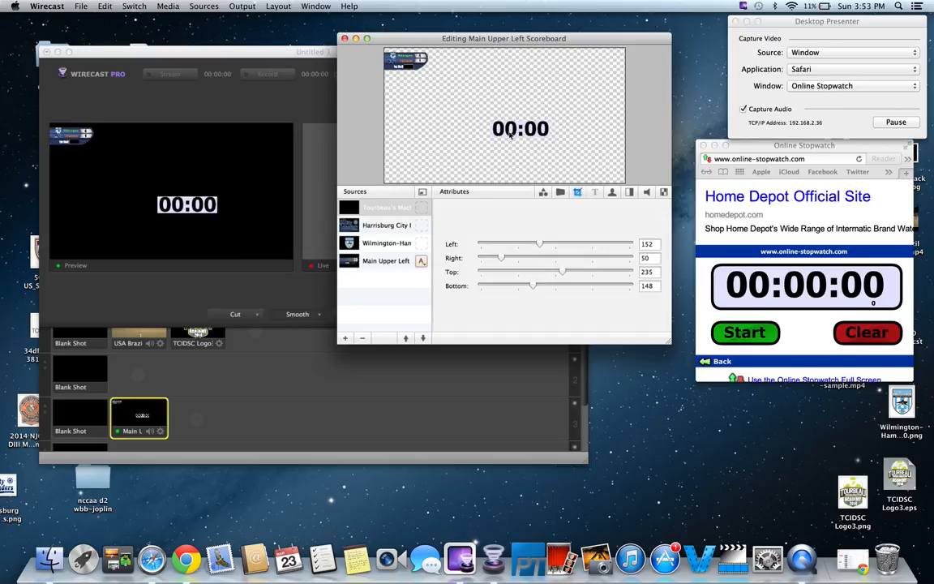
Step: Scale the cropped timer down and move it into the scoreboard's time box at the upper left
scroll(535, 130, "down", 1)
scroll(534, 130, "down", 8)
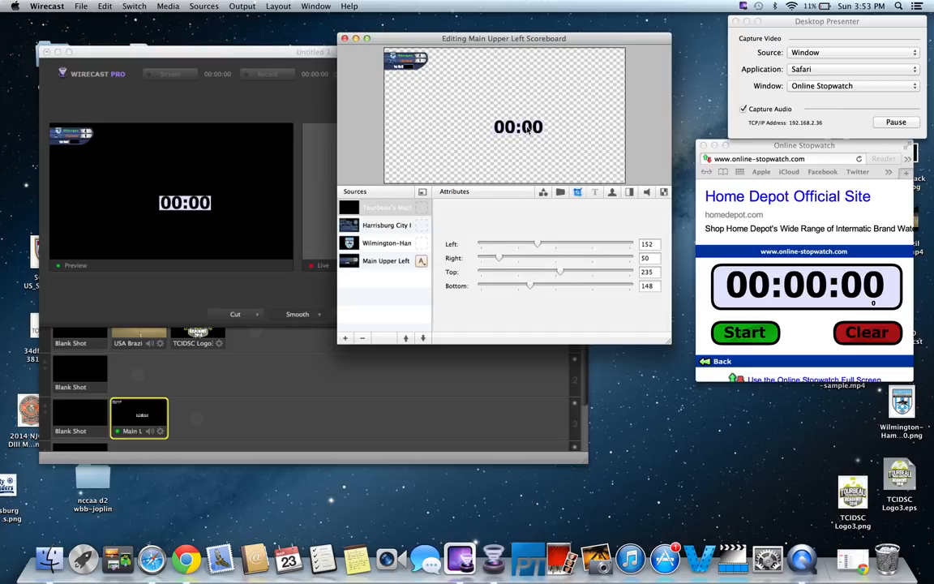
scroll(505, 117, "down", 3)
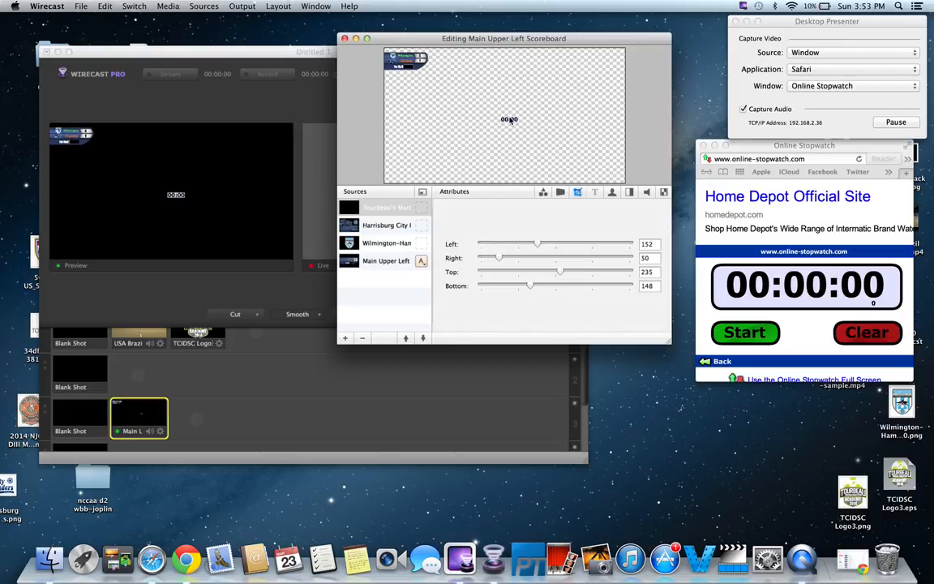
left_click_drag(509, 120, 415, 68)
left_click_drag(419, 72, 412, 64)
Step: Close the shot editor, enlarge the main window, and take the scoreboard shot live
left_click(344, 39)
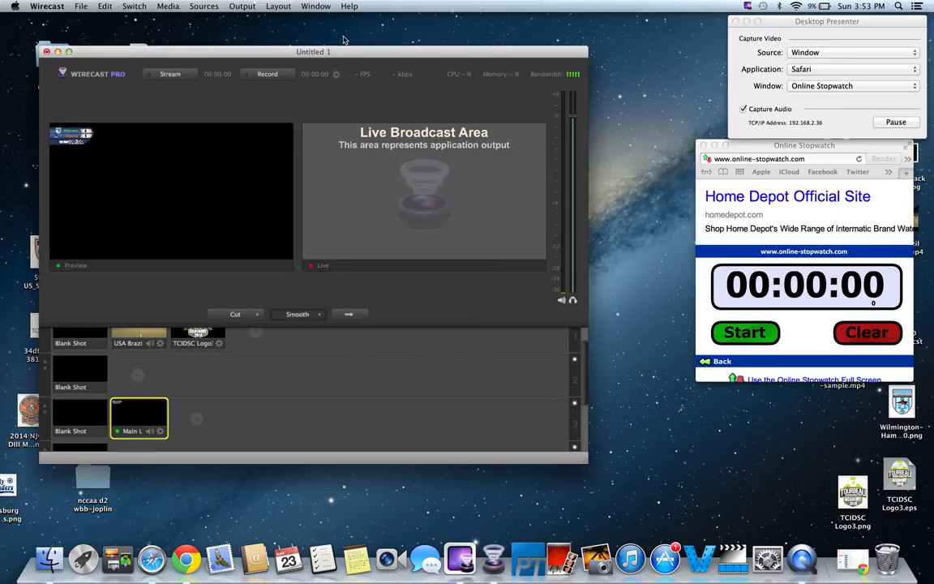
left_click_drag(344, 56, 360, 39)
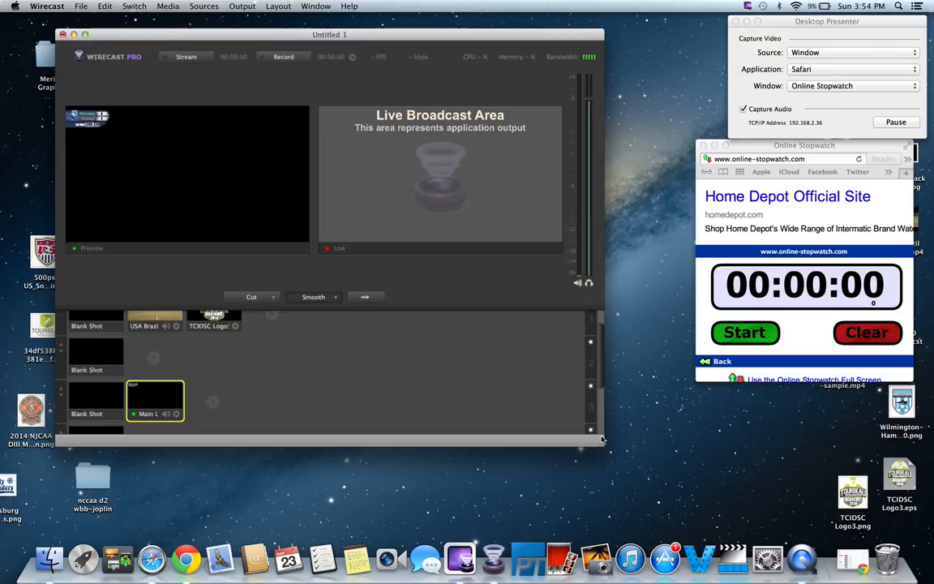
left_click_drag(602, 445, 799, 457)
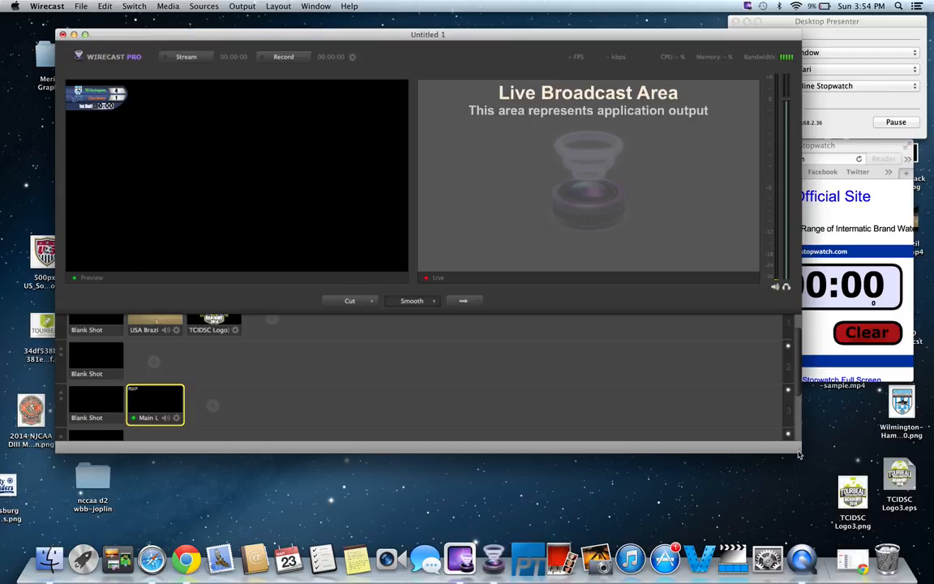
left_click_drag(799, 454, 678, 461)
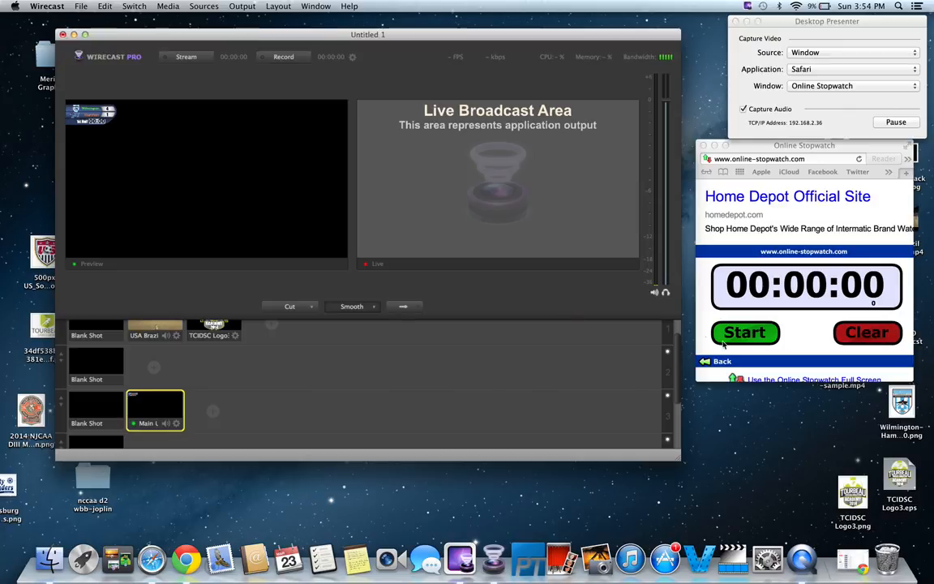
left_click(403, 306)
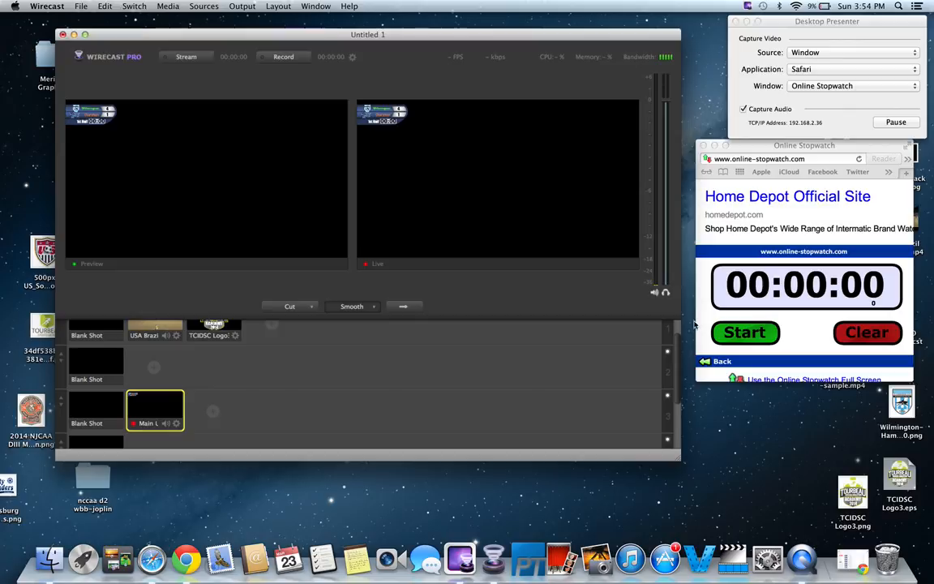
Step: Start the online stopwatch to check the timer updates in the shot, then clear it
left_click(744, 335)
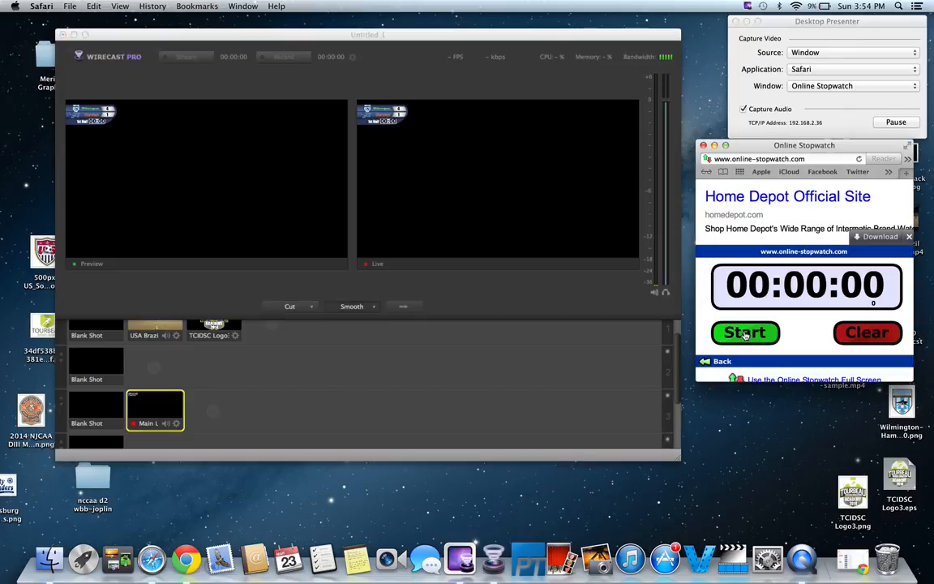
left_click(745, 334)
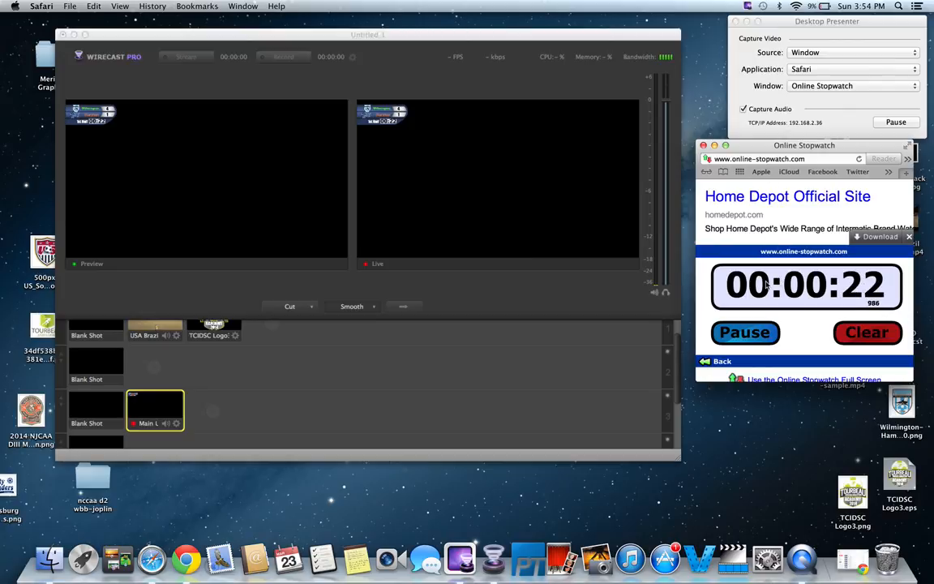
left_click(871, 335)
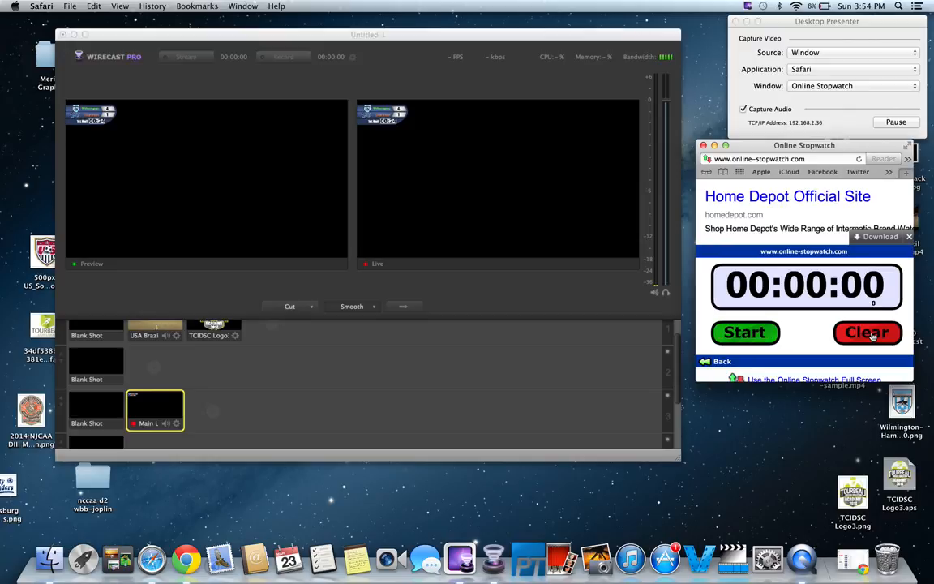